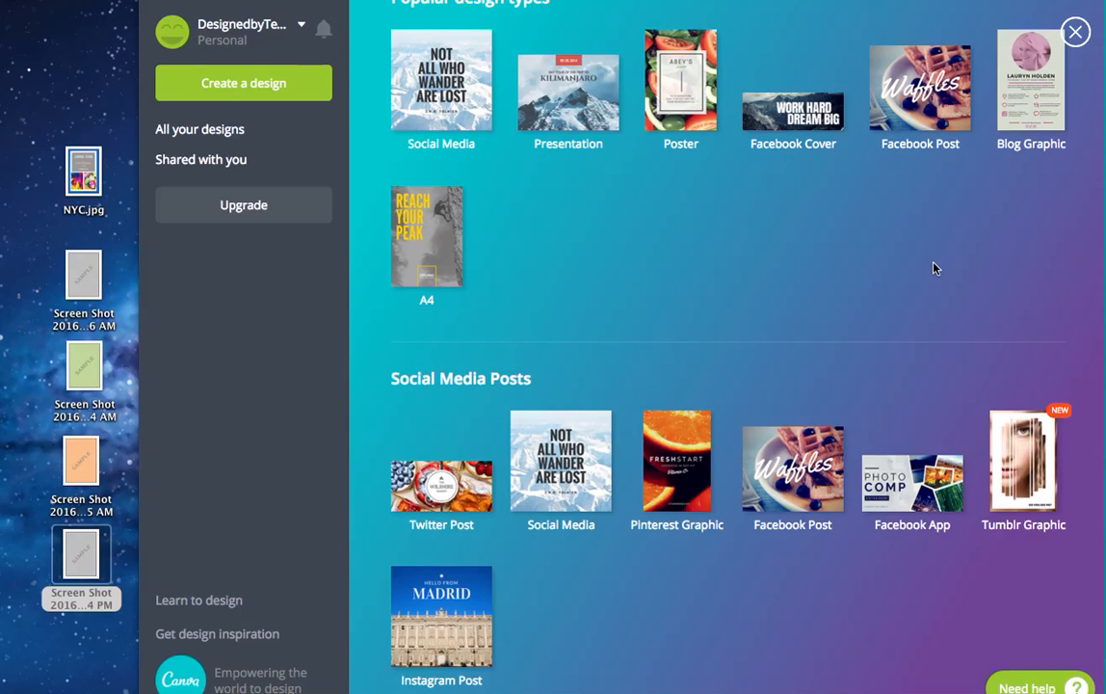
Step: Switch to Word and try to capture the grey SAMPLE page as a screenshot area of about 445 by 629 pixels
key(super+Tab)
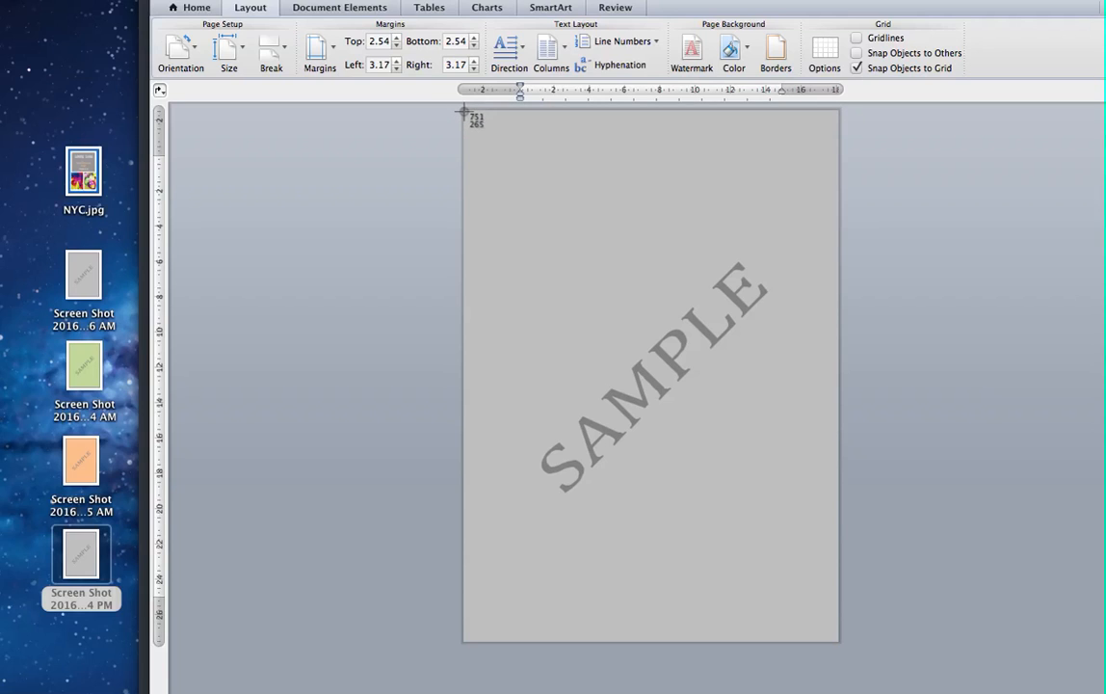
drag(464, 112, 837, 640)
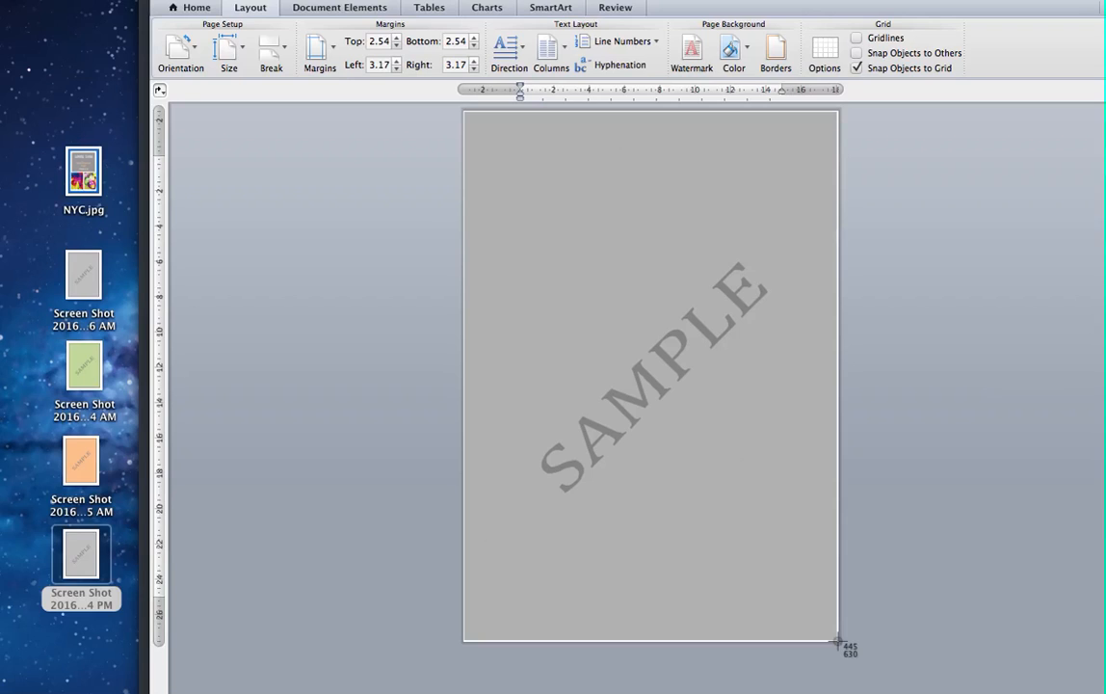
mouse_move(837, 640)
mouse_down()
mouse_move(838, 425)
mouse_move(837, 640)
mouse_up()
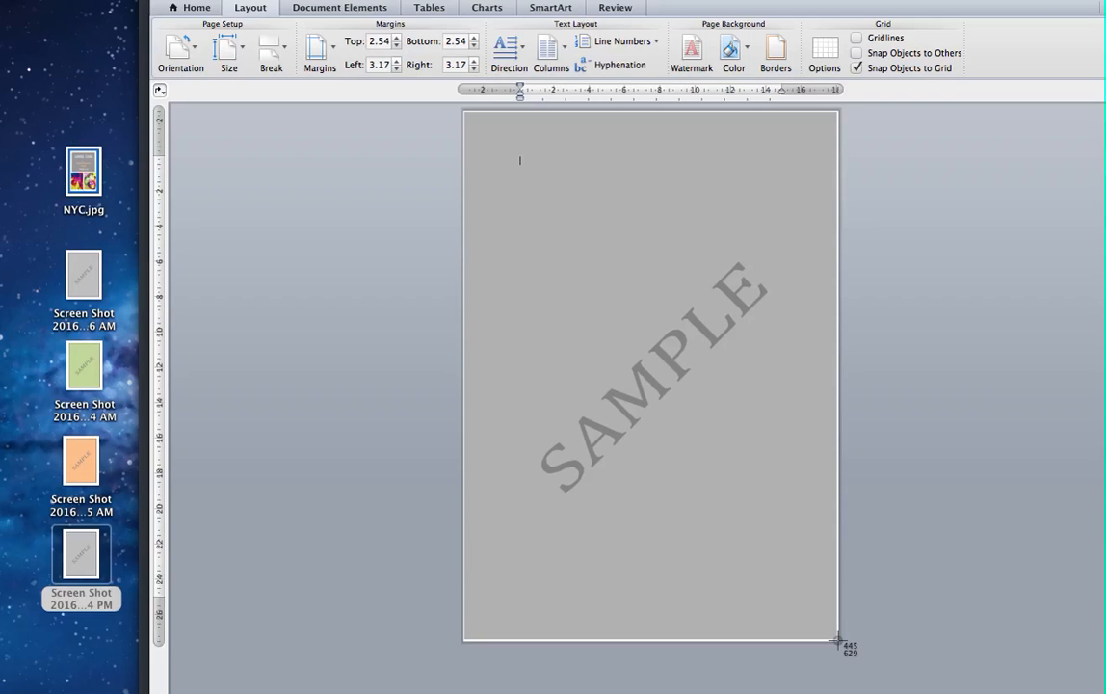
drag(838, 639, 837, 640)
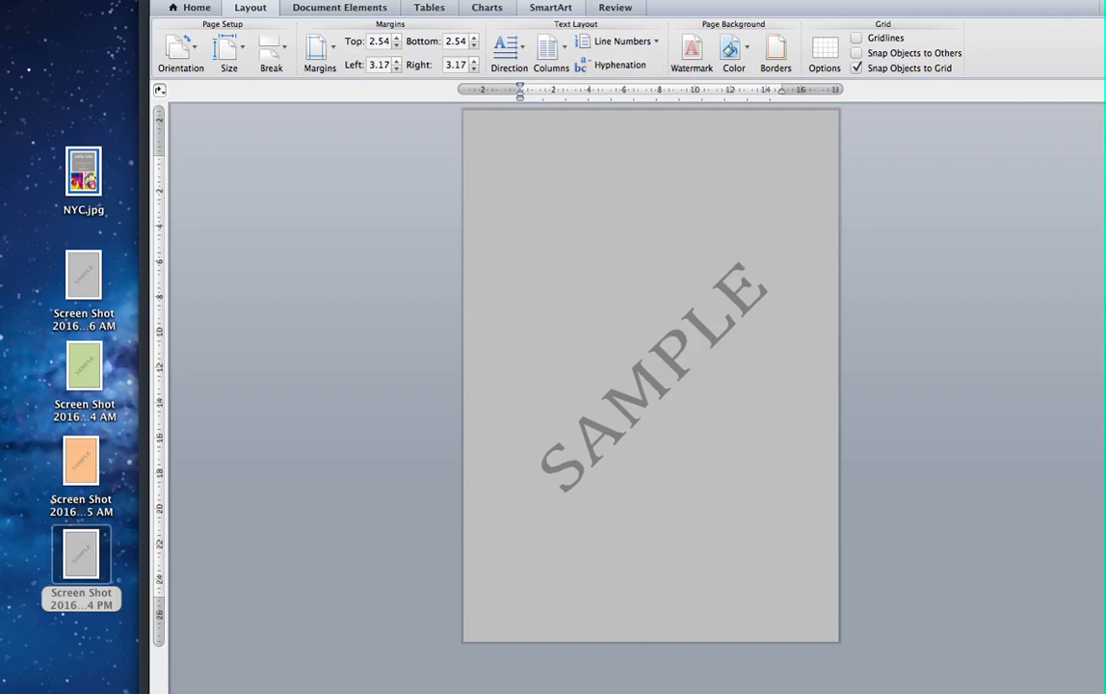
drag(436, 0, 847, 667)
Step: Switch back to Canva, create a Pinterest Graphic design and give its page a solid blue background
click(579, 256)
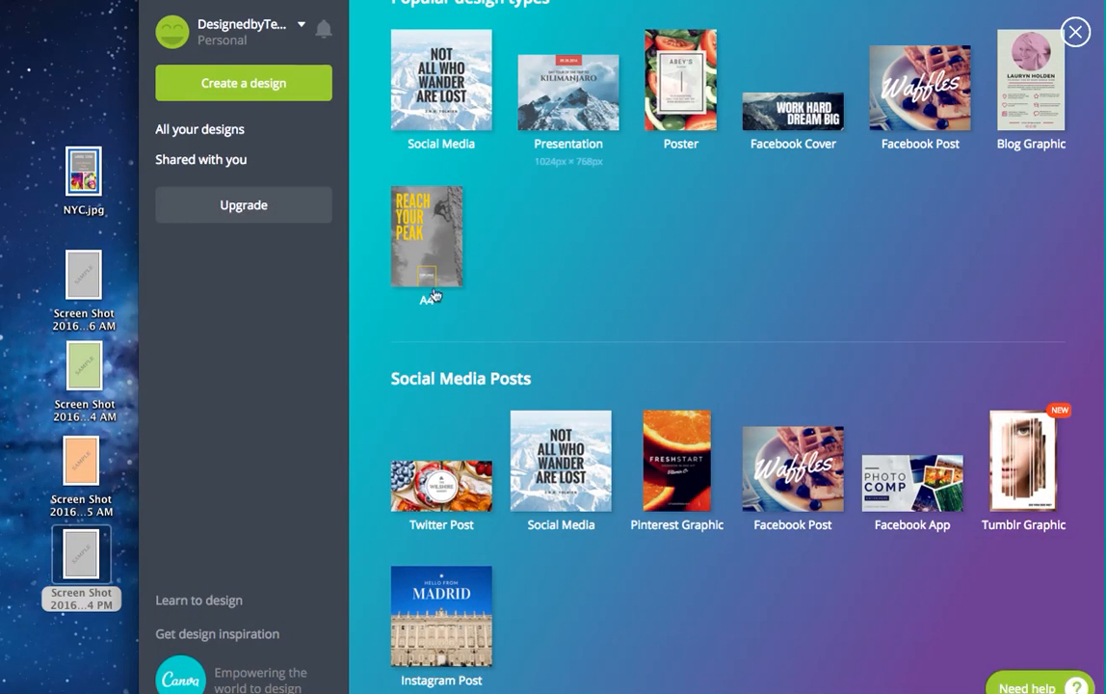
click(671, 434)
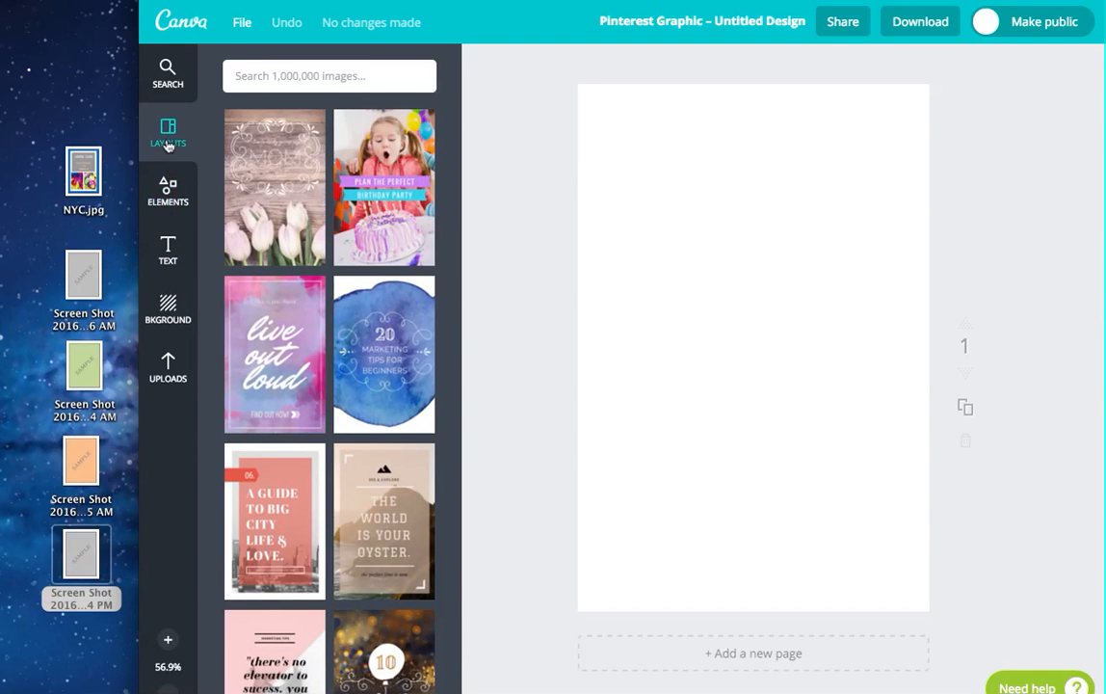
click(168, 178)
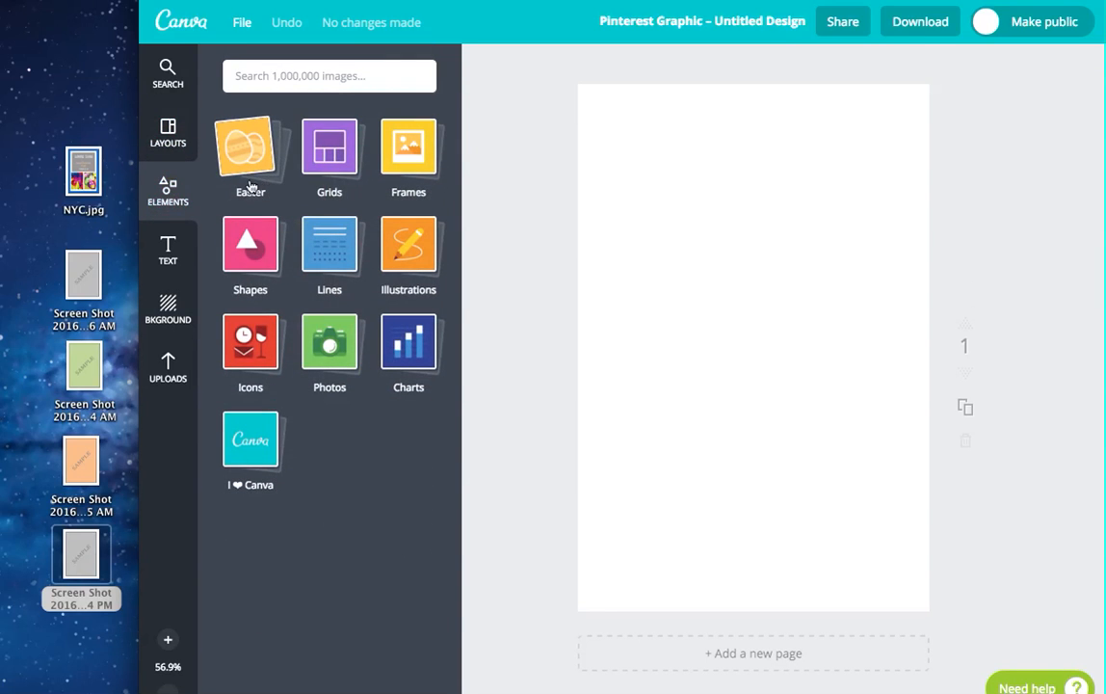
click(169, 145)
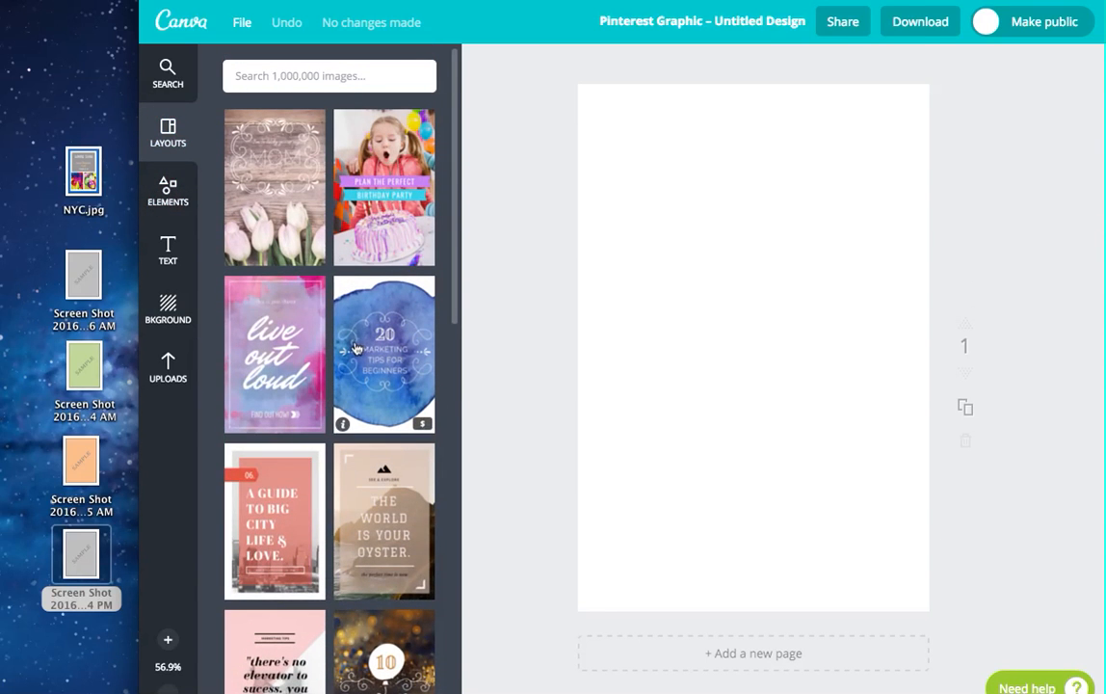
scroll(329, 437, down, 10)
scroll(330, 436, down, 10)
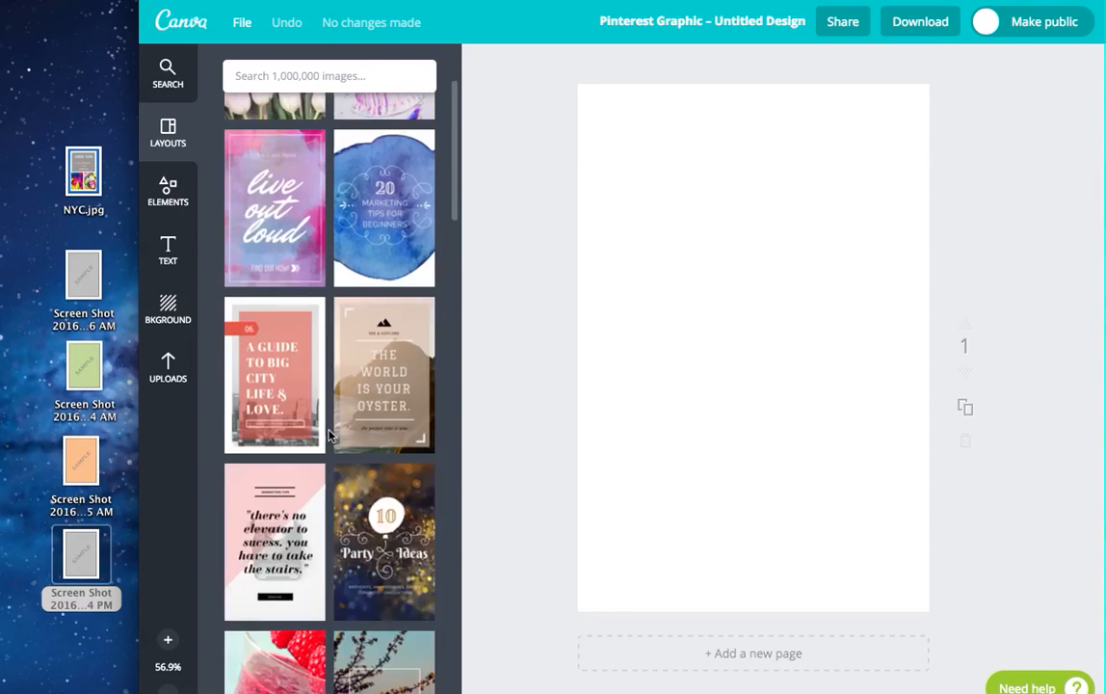
click(169, 308)
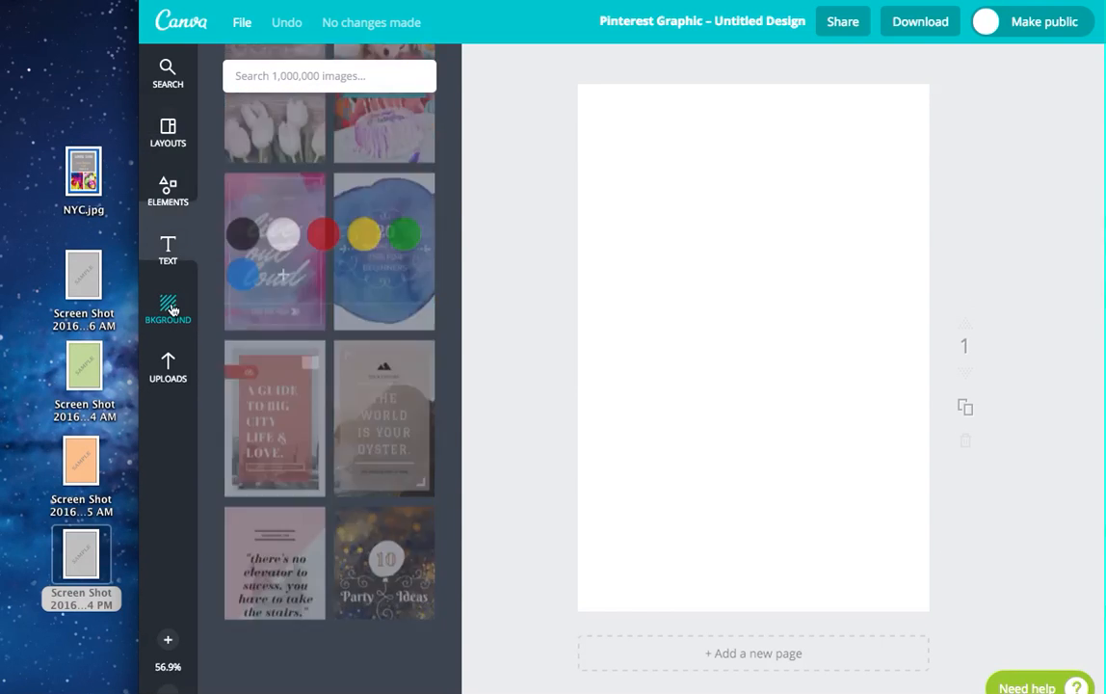
click(243, 168)
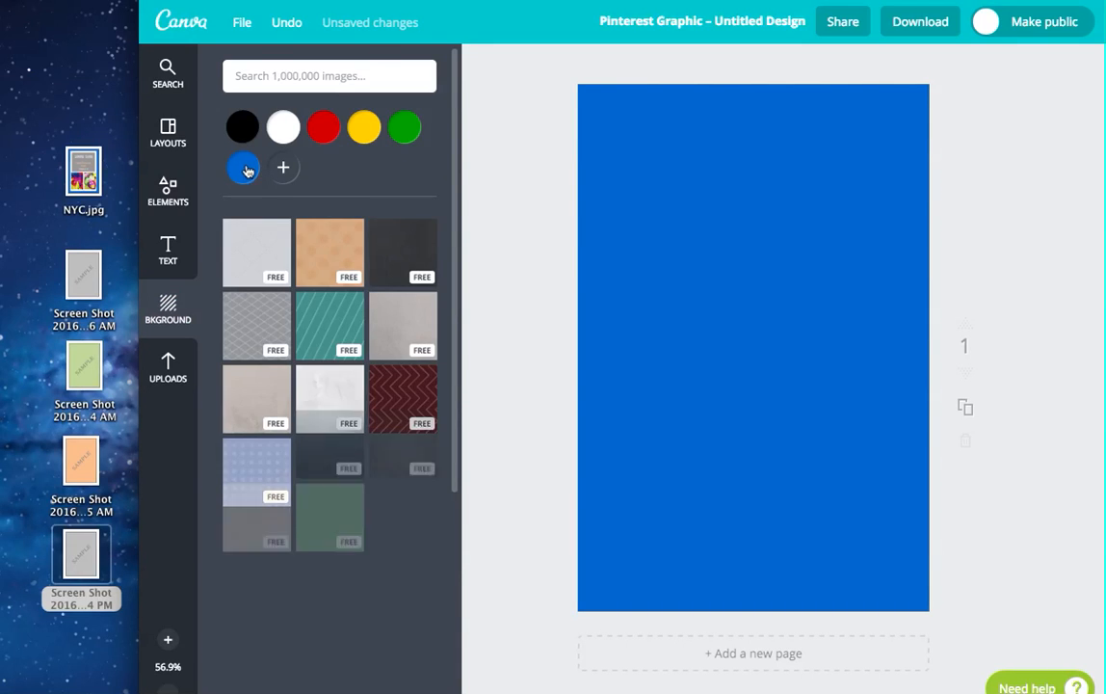
Step: Find the plain portrait photo frame among the Frames elements and add it to the blue page
click(169, 136)
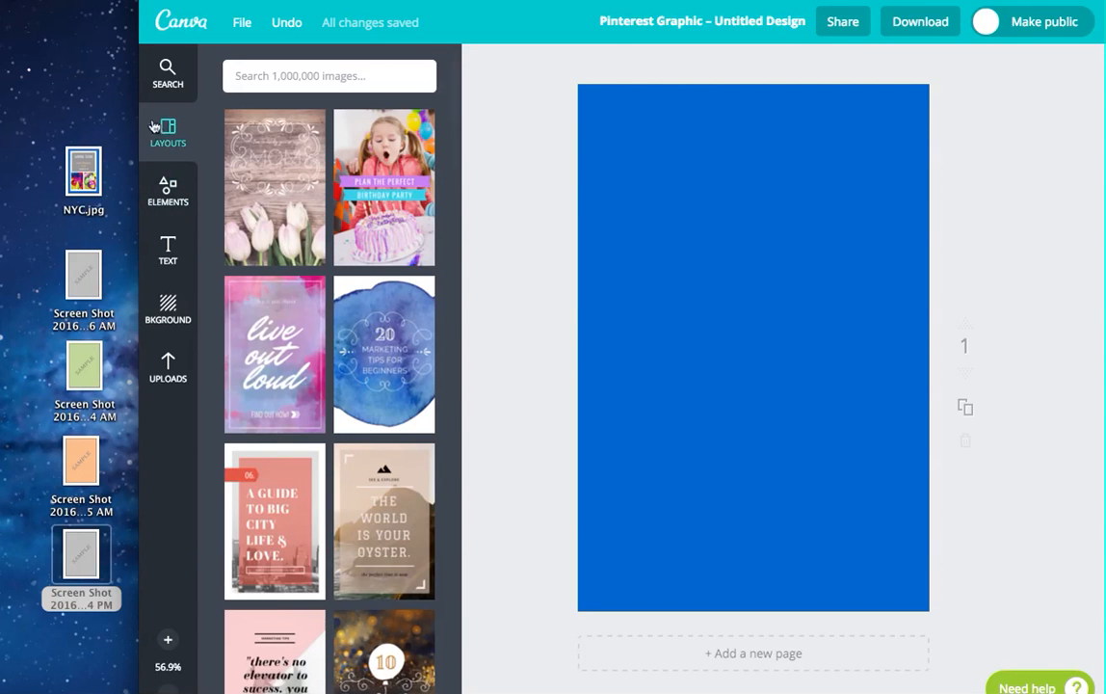
click(168, 191)
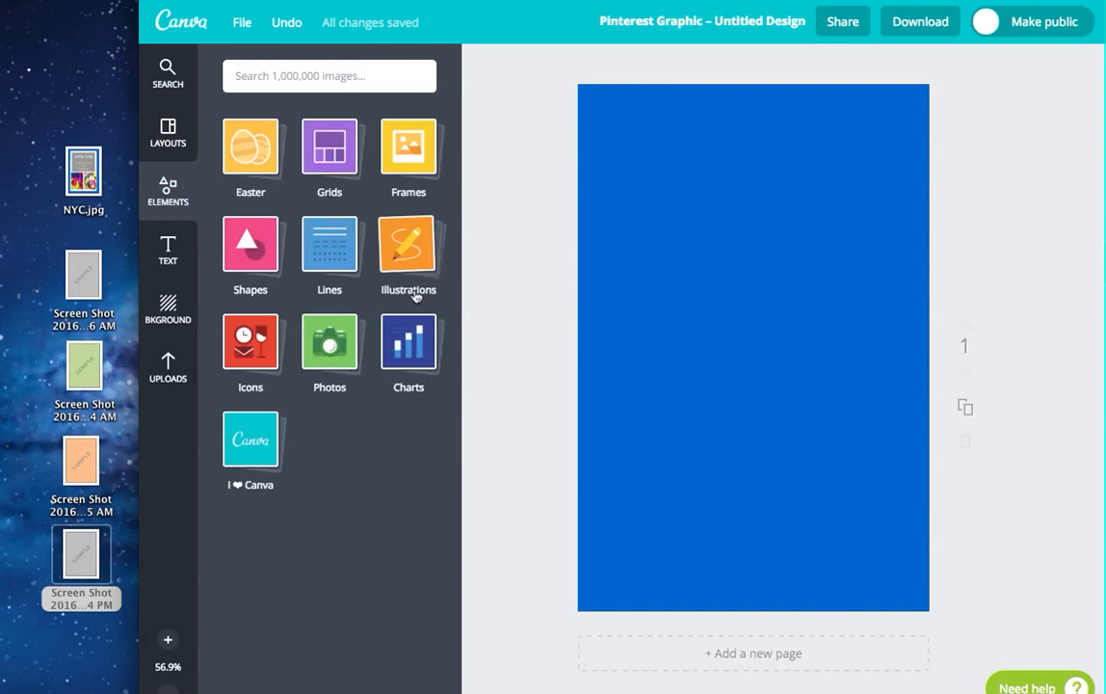
click(414, 290)
click(413, 163)
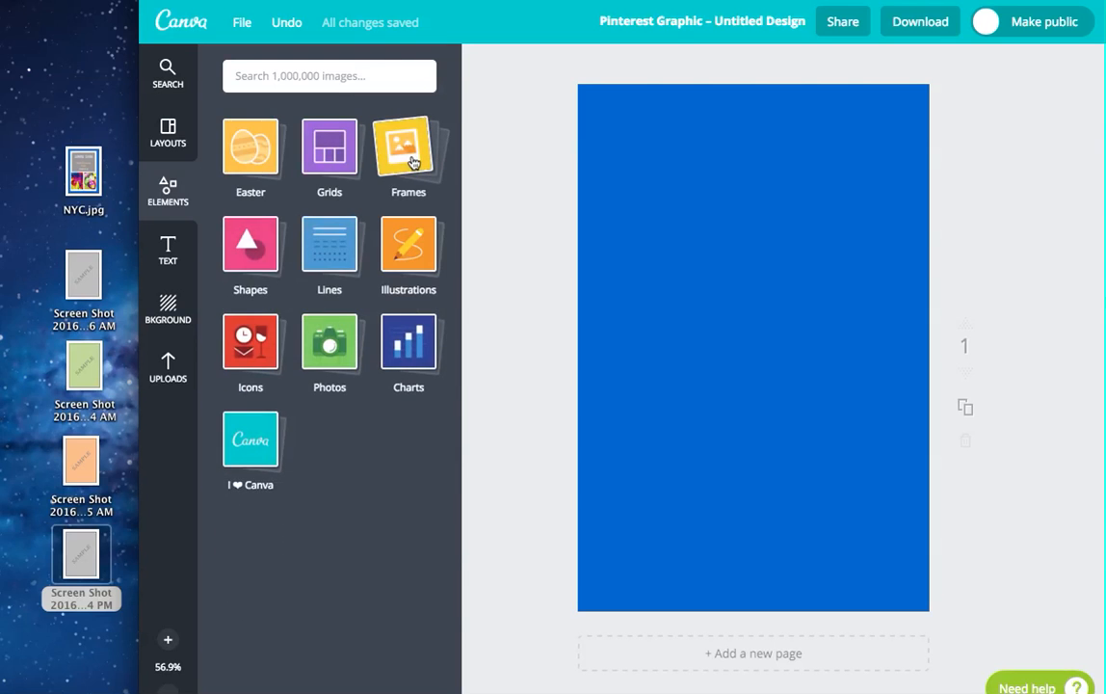
click(414, 164)
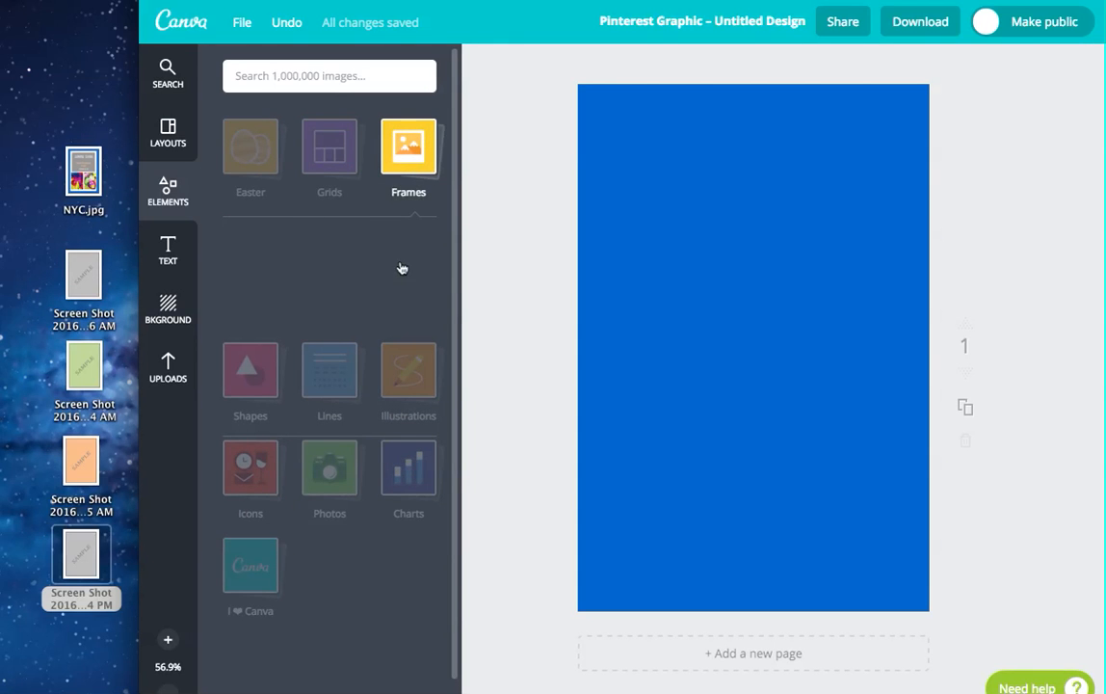
scroll(386, 434, down, 2)
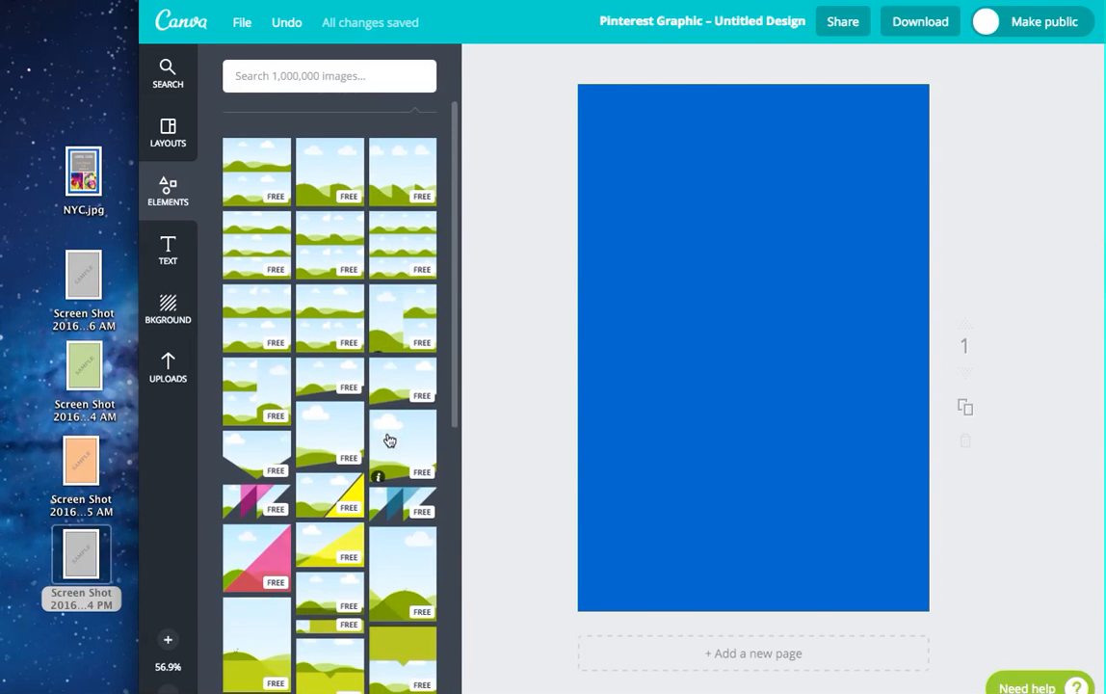
scroll(390, 439, down, 3)
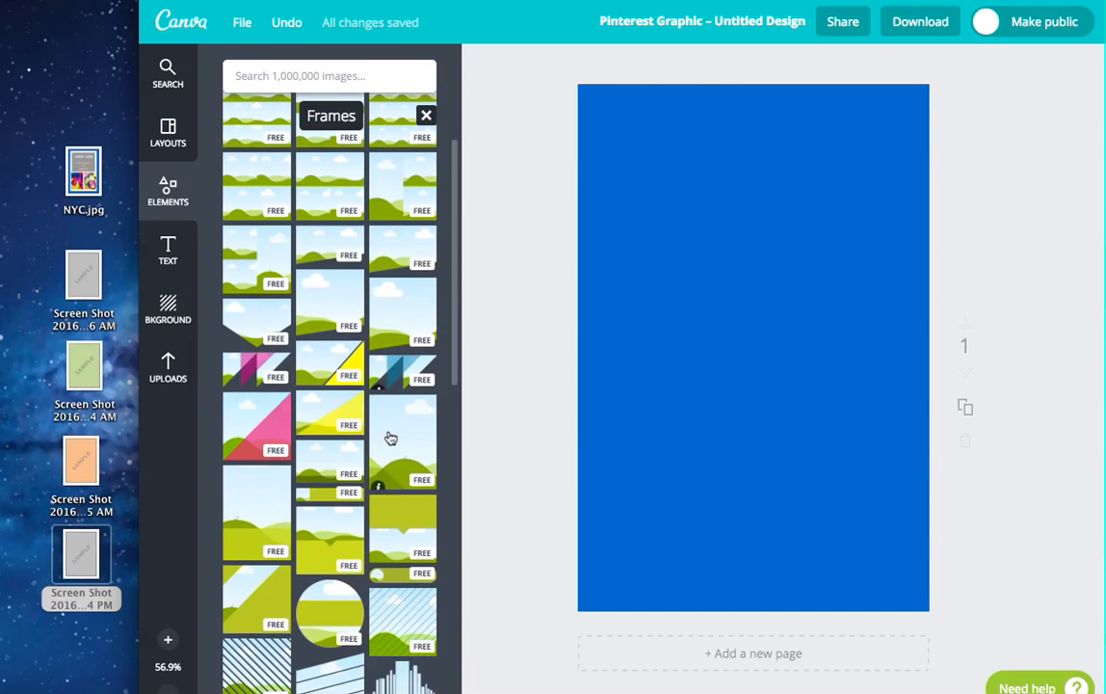
scroll(390, 443, down, 3)
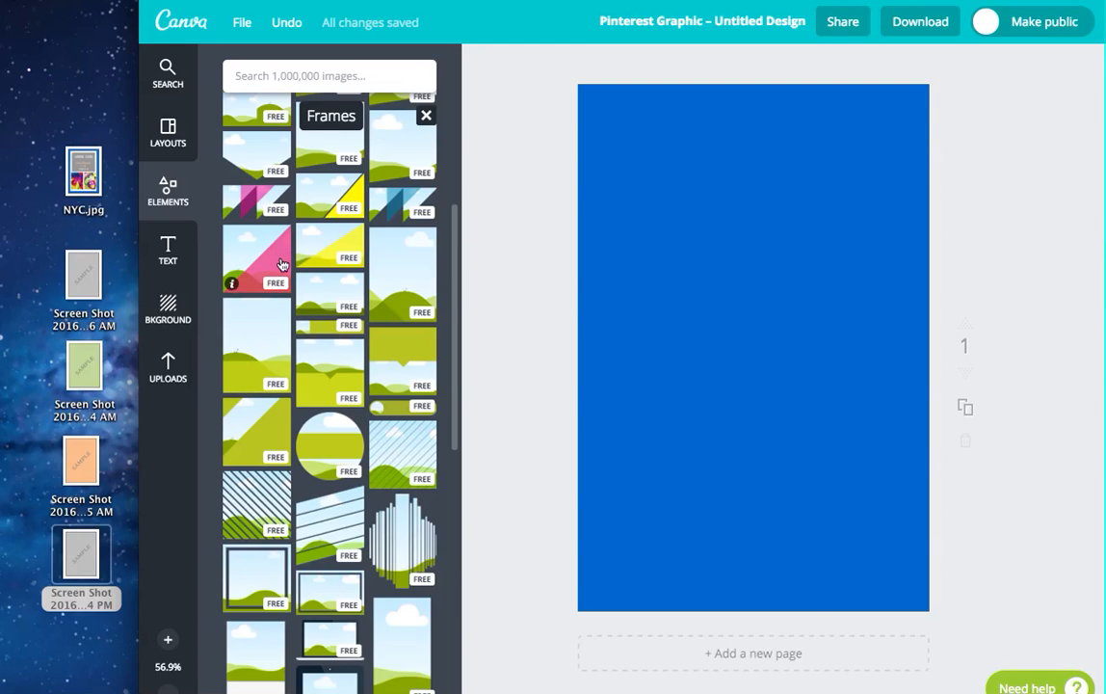
scroll(279, 260, down, 3)
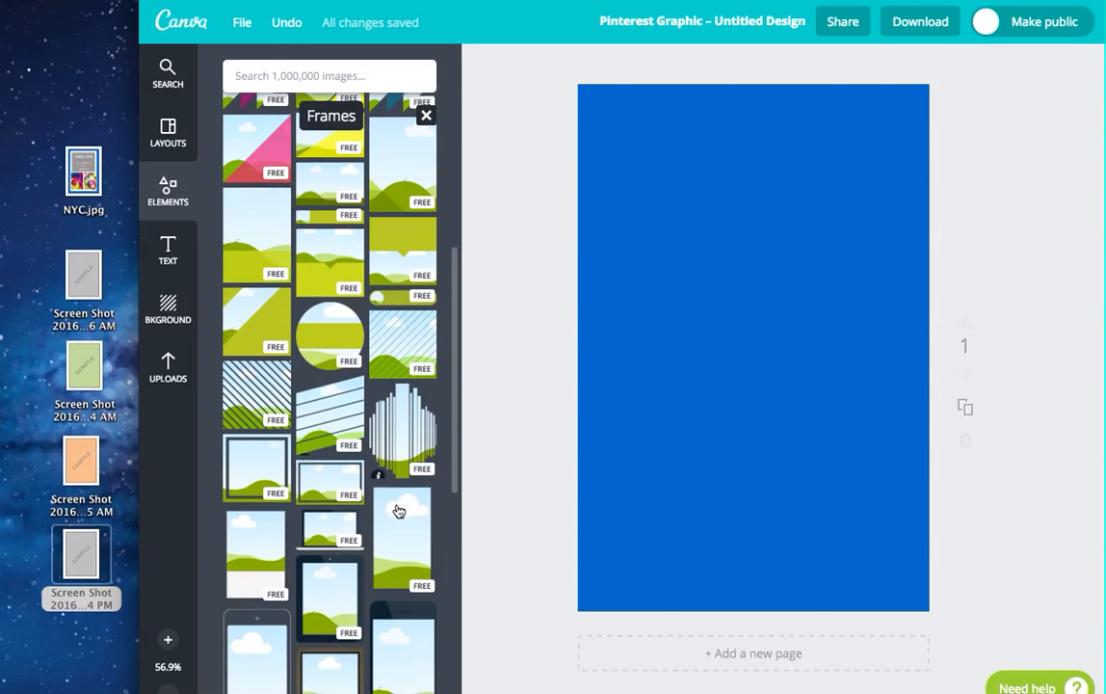
click(402, 523)
Step: Enlarge the portrait frame until it nearly fills the page and centre it over the blue background
drag(652, 520, 612, 580)
drag(862, 171, 921, 73)
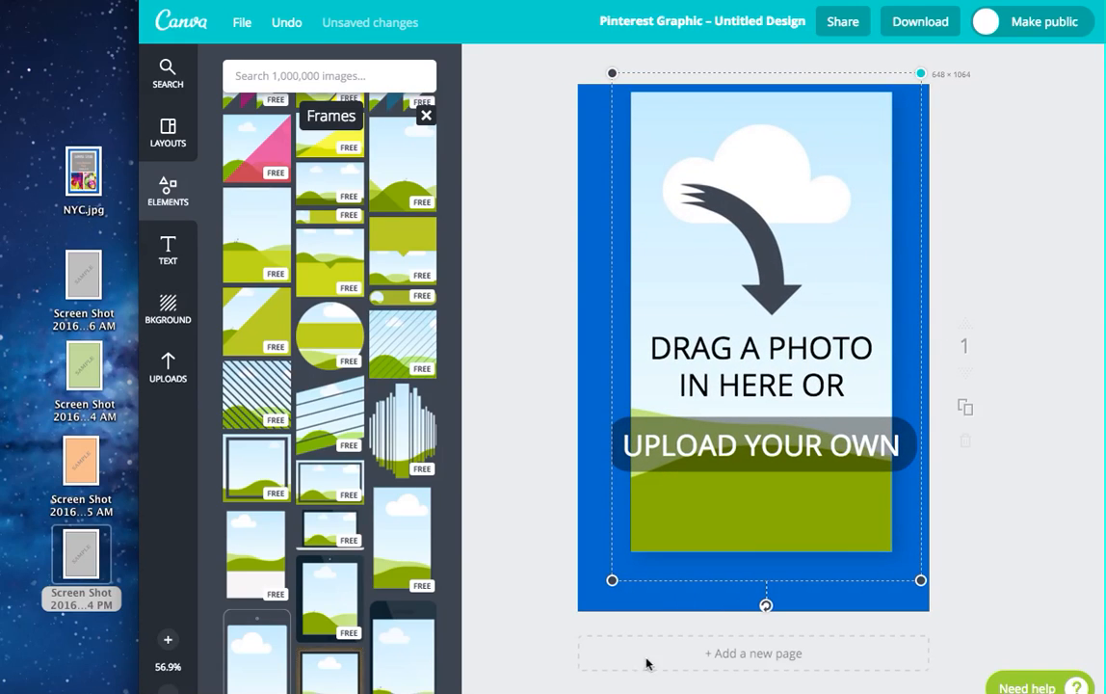
drag(612, 580, 579, 634)
drag(791, 337, 800, 339)
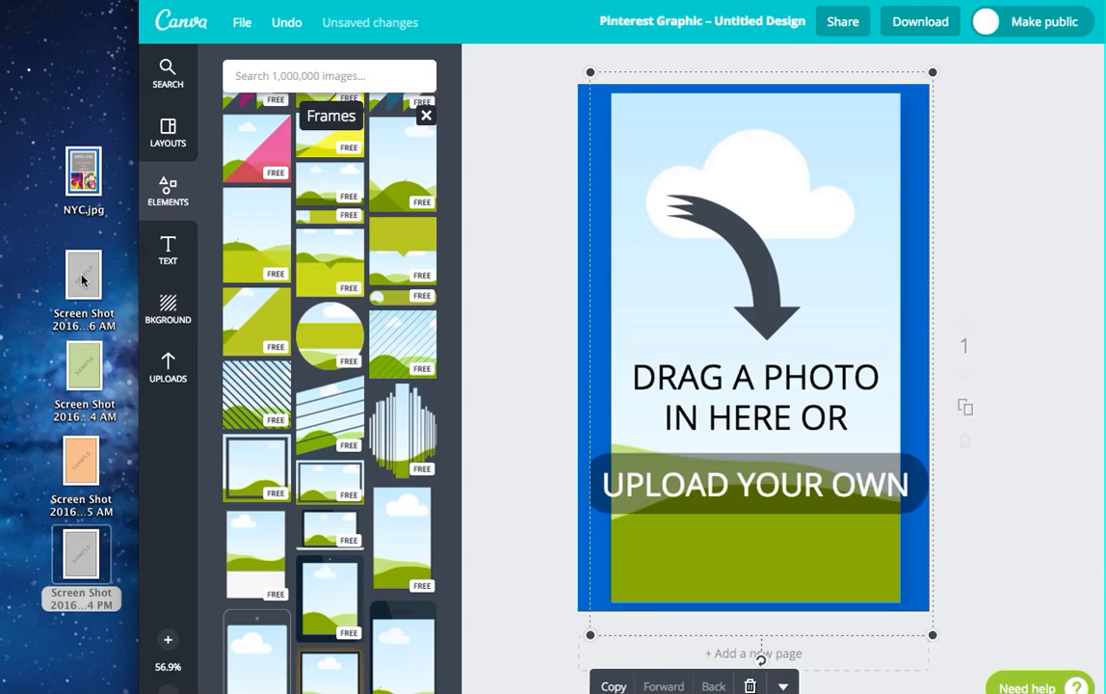
Step: Upload the first grey SAMPLE screenshot from the desktop and fill the frame with it
drag(82, 279, 174, 372)
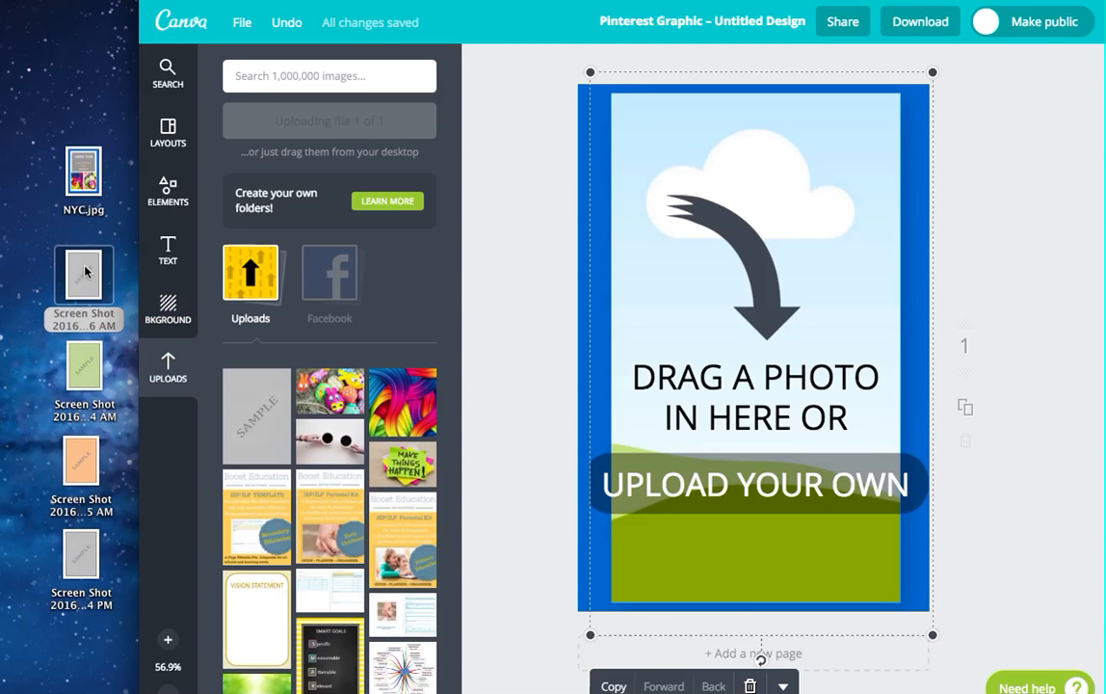
click(252, 417)
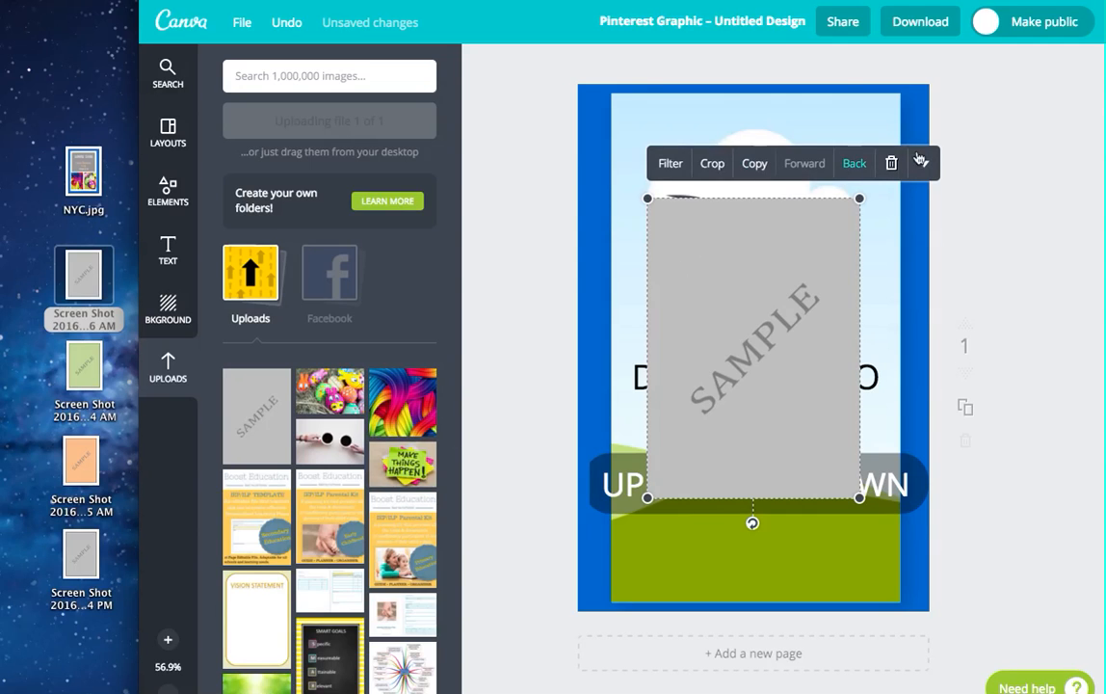
click(892, 164)
drag(249, 417, 666, 321)
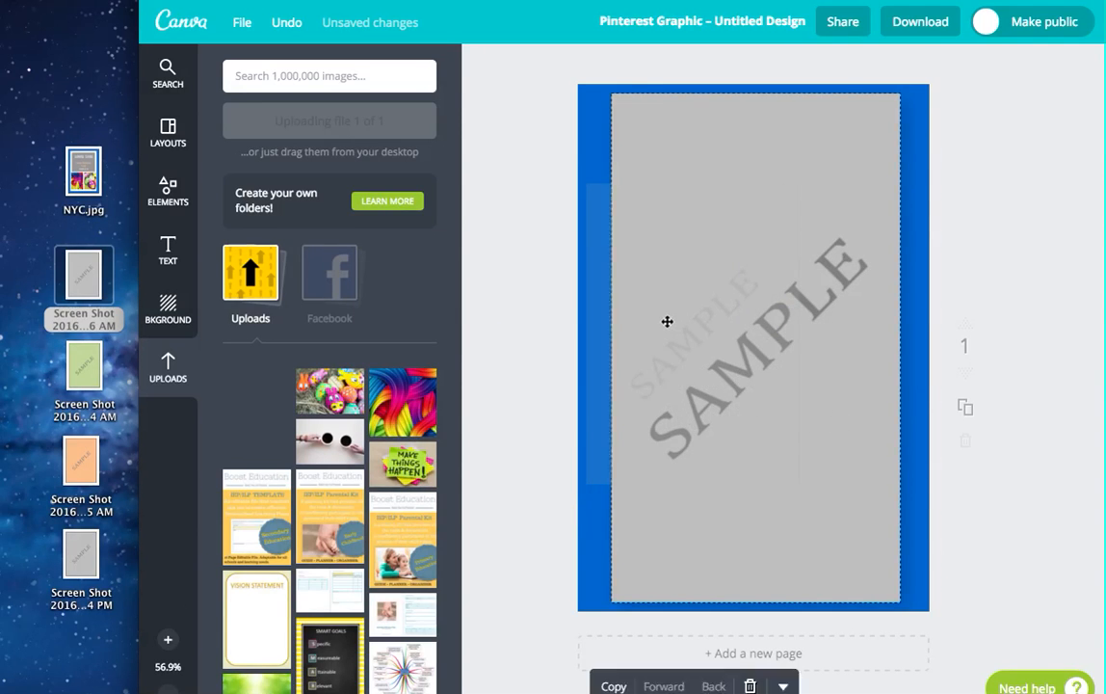
Step: Add a heading reading "SAMPLE" and rotate it diagonally, parallel to the grey watermark
click(168, 306)
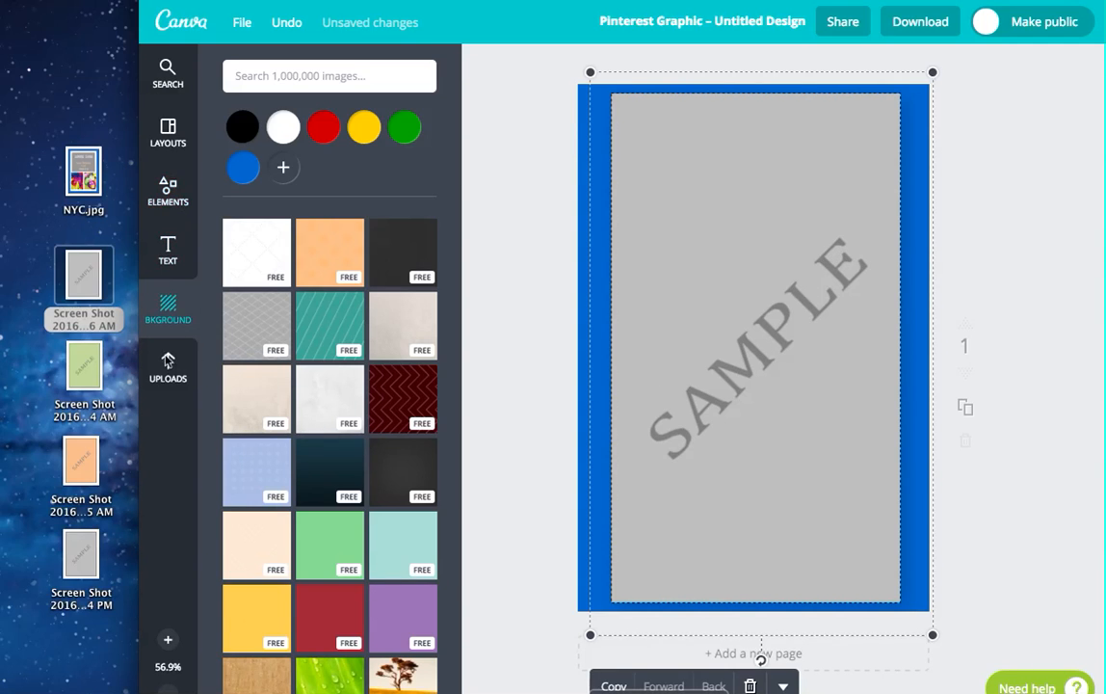
click(167, 250)
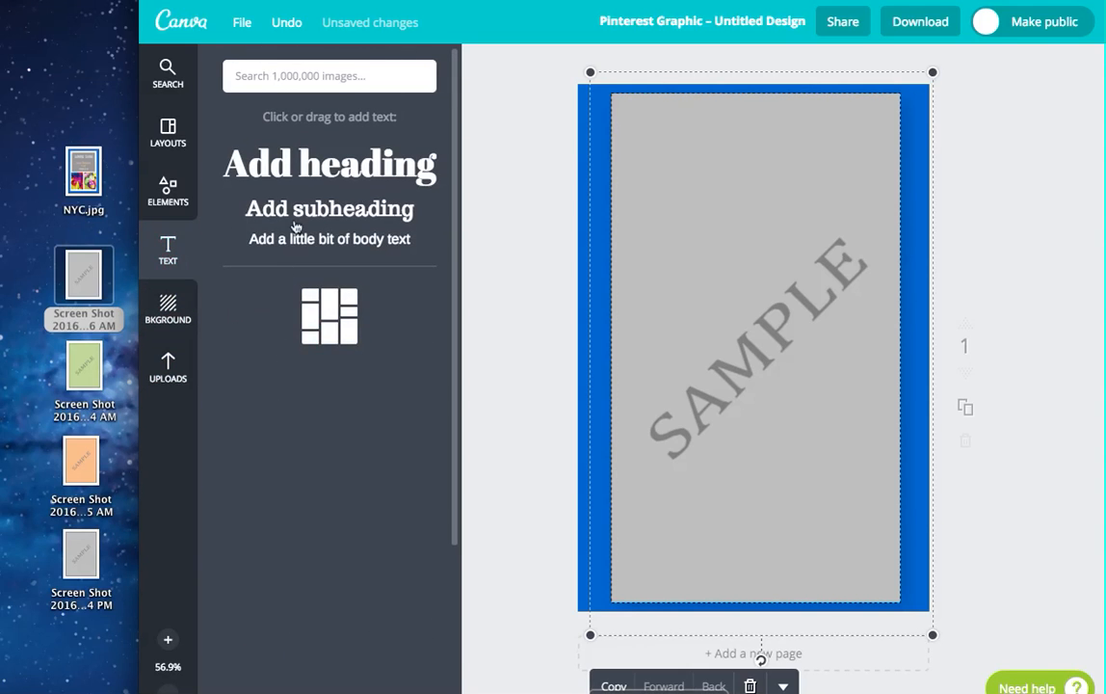
click(313, 171)
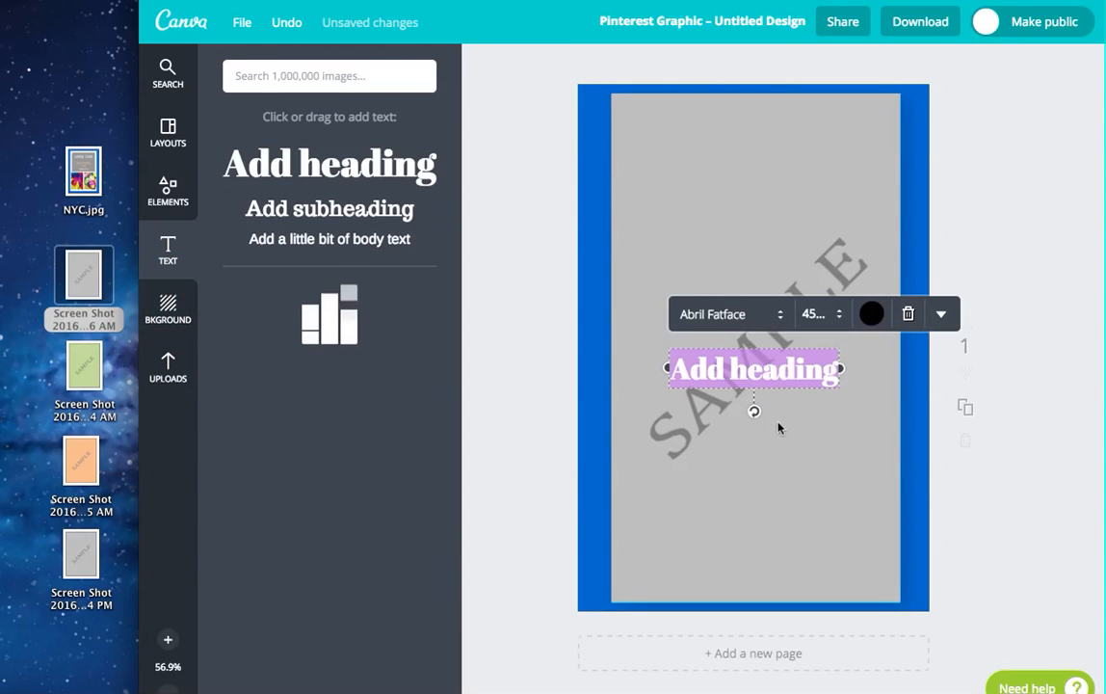
drag(777, 406, 784, 398)
text(SAMPLES)
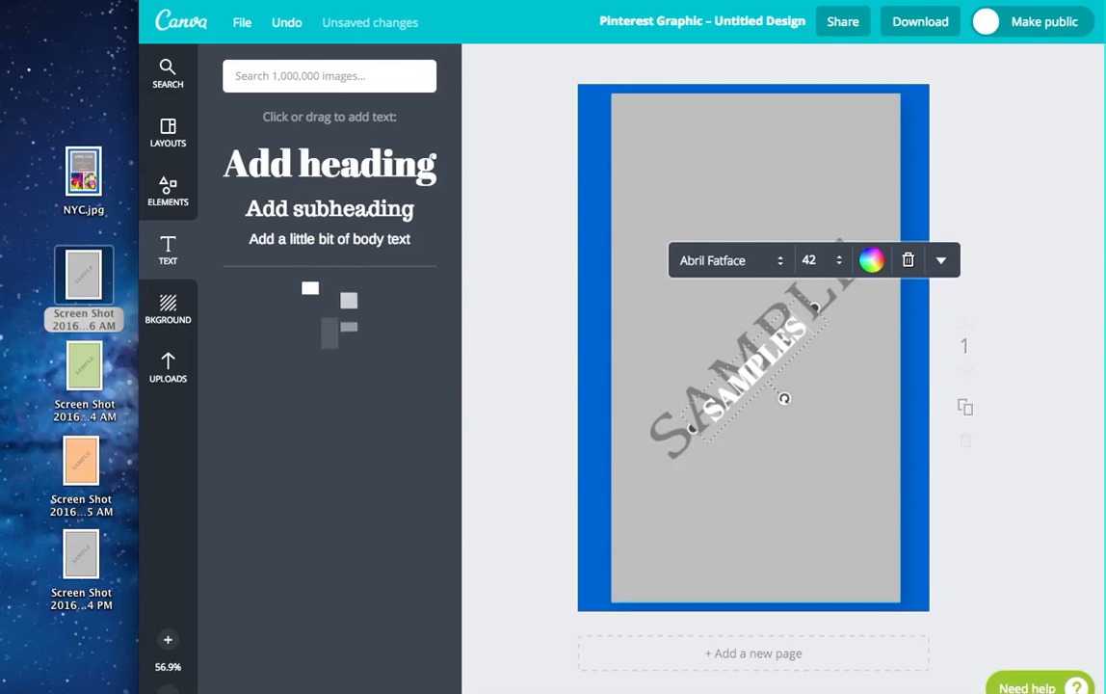
key(BackSpace)
Step: Set the white SAMPLE heading's font size to 72 and place it below the grey watermark
double_click(777, 351)
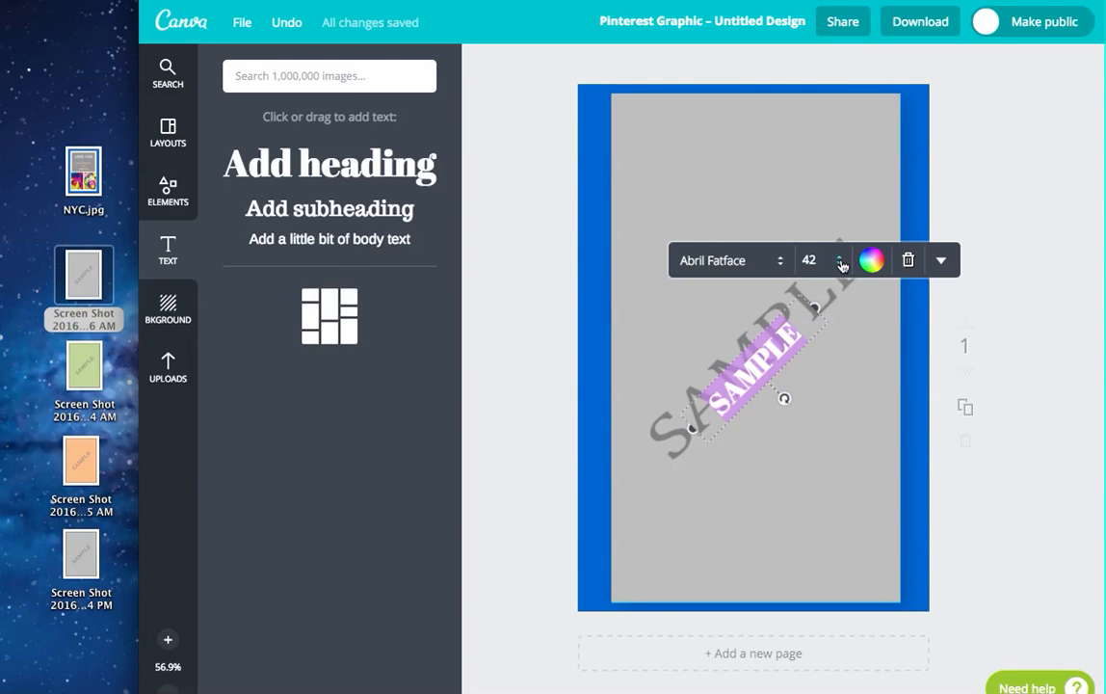
click(841, 266)
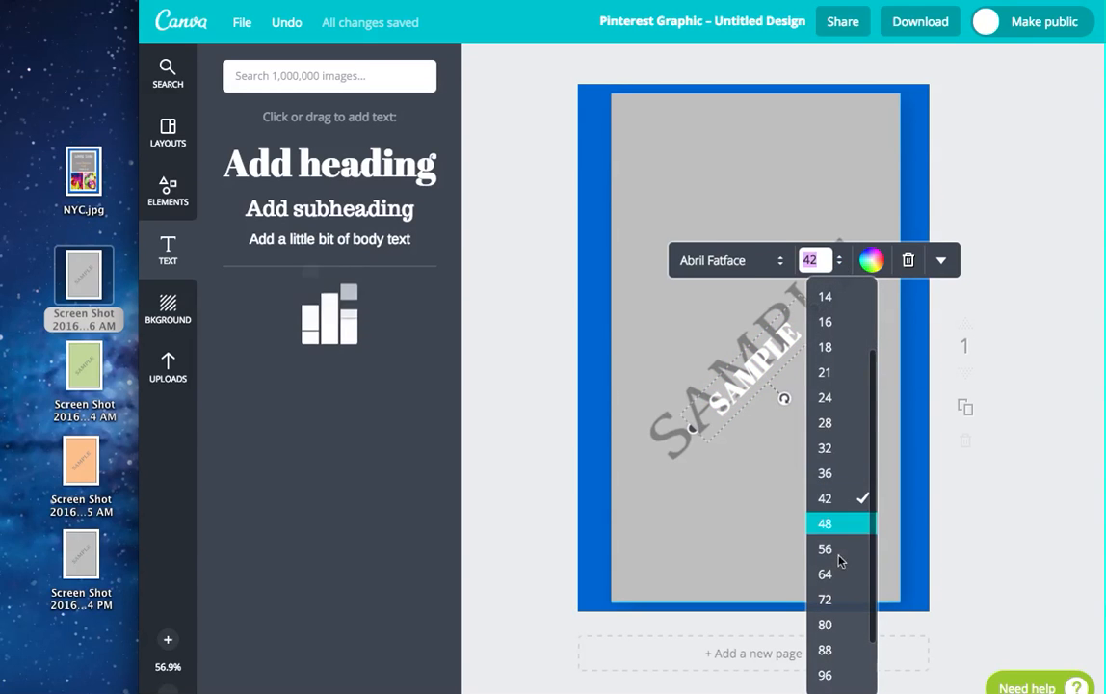
click(839, 594)
drag(853, 341, 873, 322)
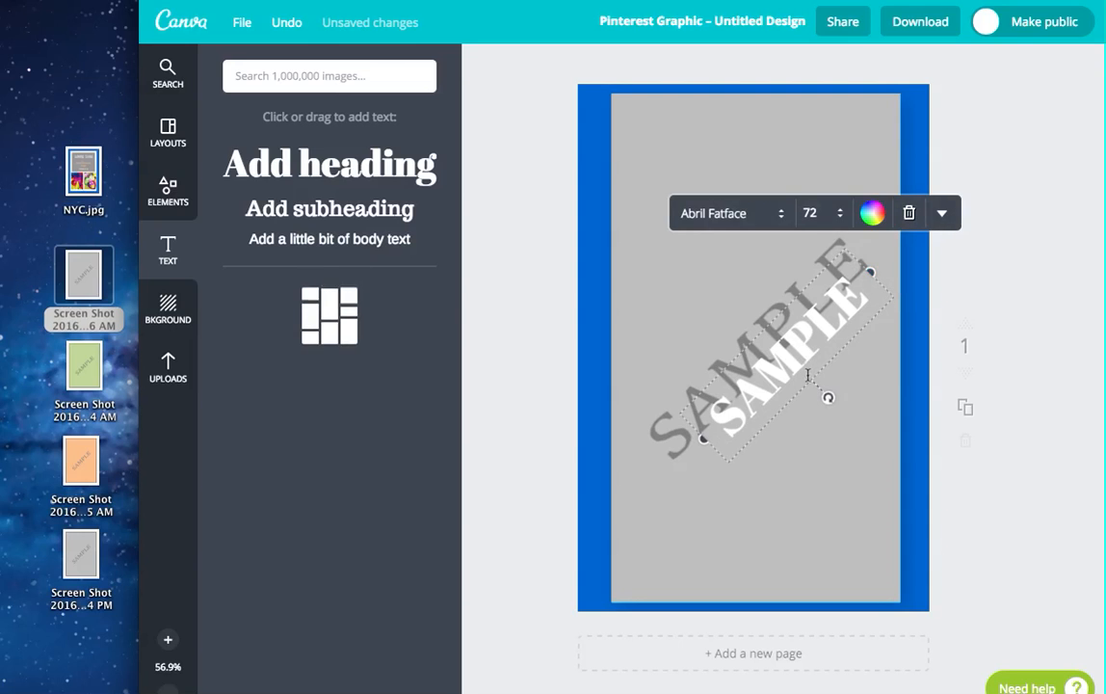
drag(809, 384, 798, 451)
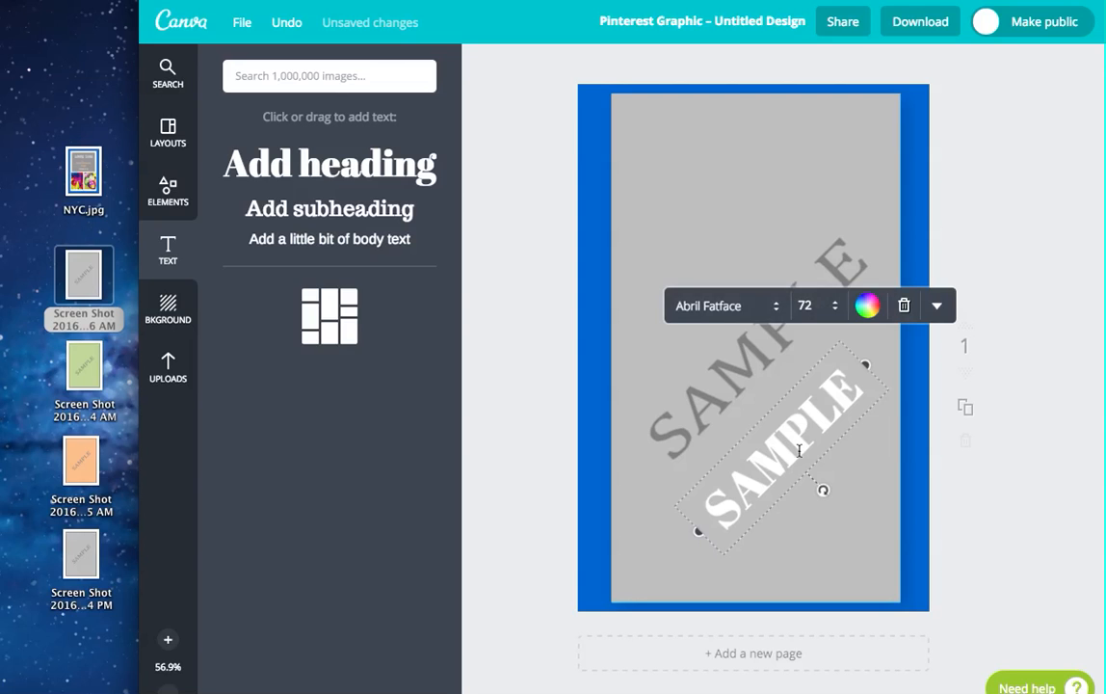
Step: Duplicate the white SAMPLE heading and place the copy diagonally above the grey watermark
click(936, 305)
click(903, 573)
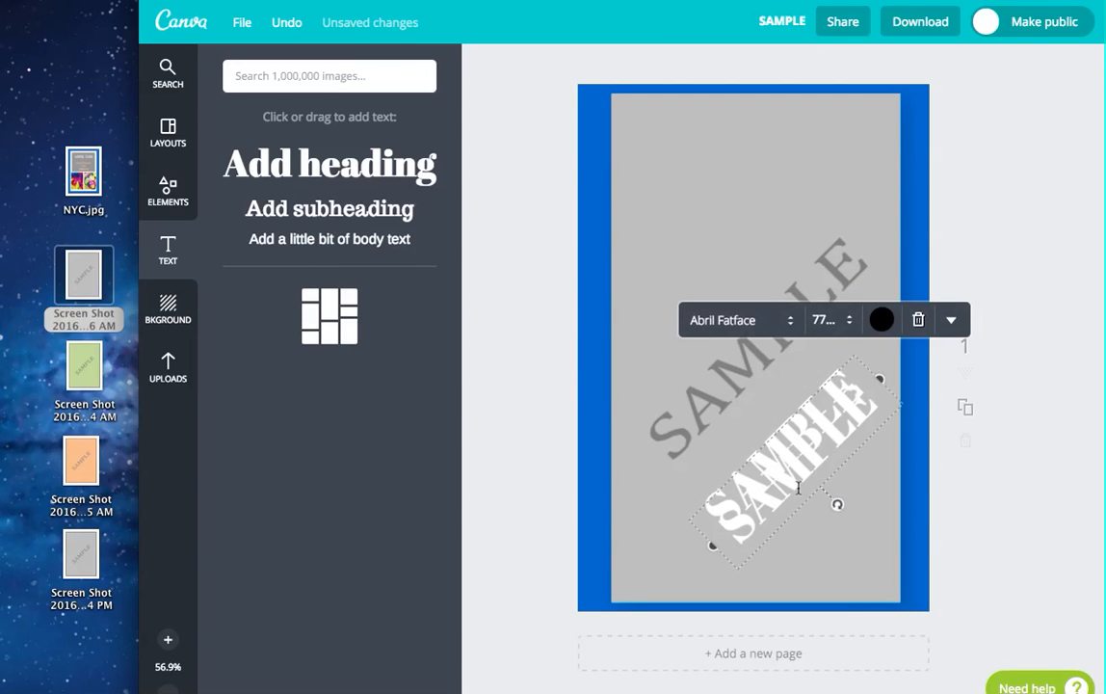
drag(814, 505, 735, 295)
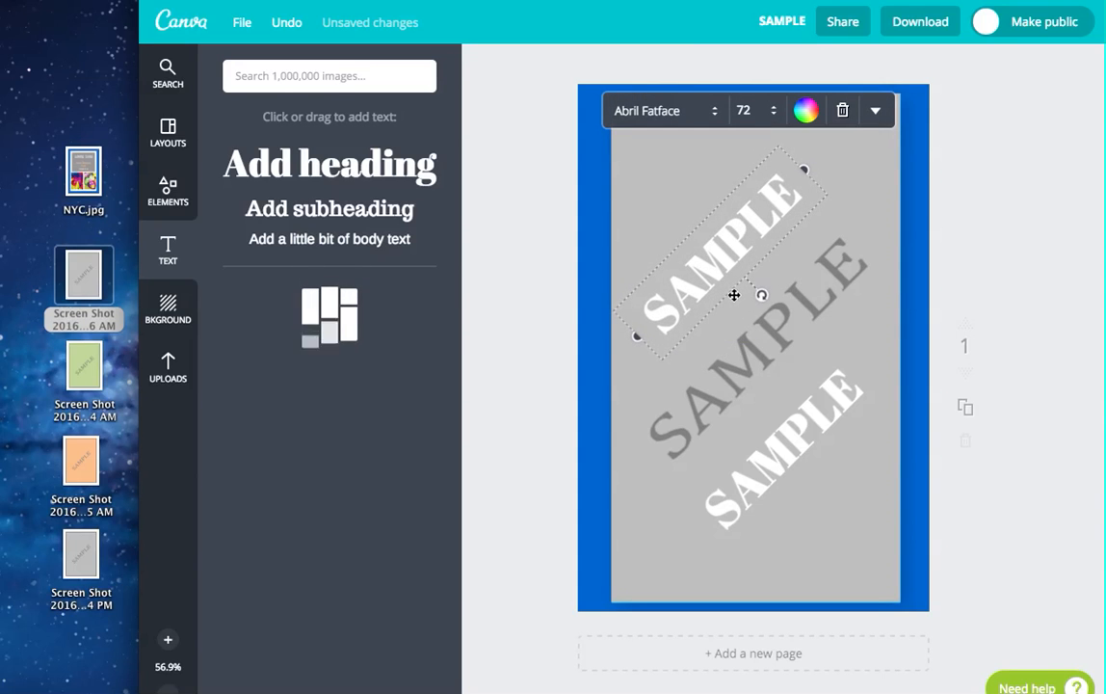